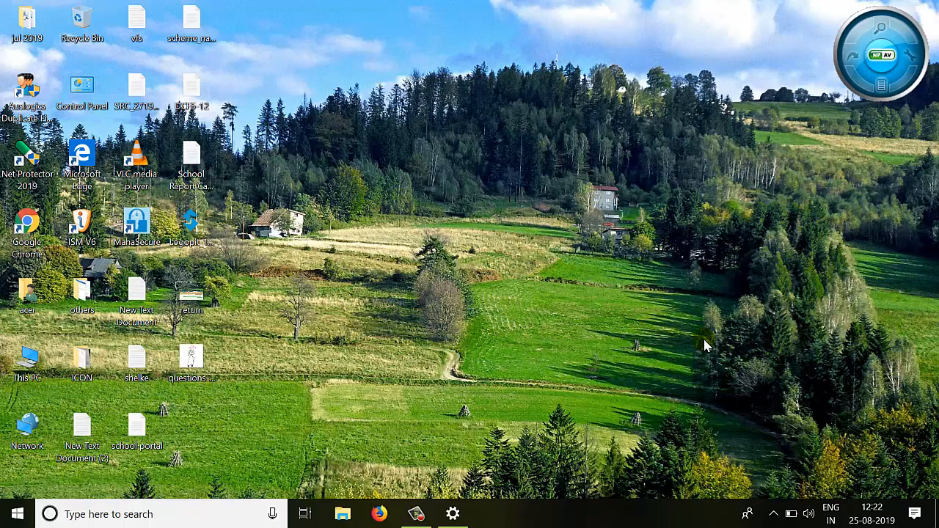
# Step: Open the Update & Security section of Windows Settings
pyautogui.click(18, 516)
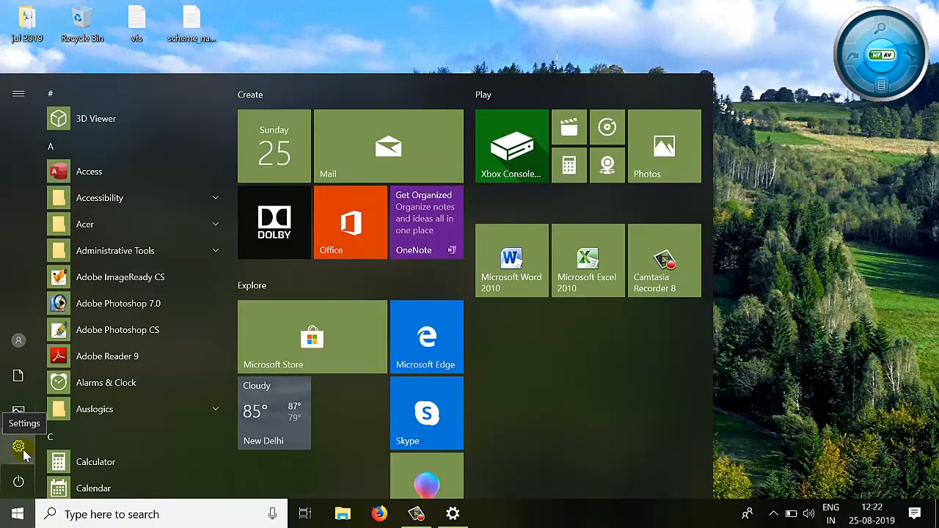
pyautogui.click(452, 515)
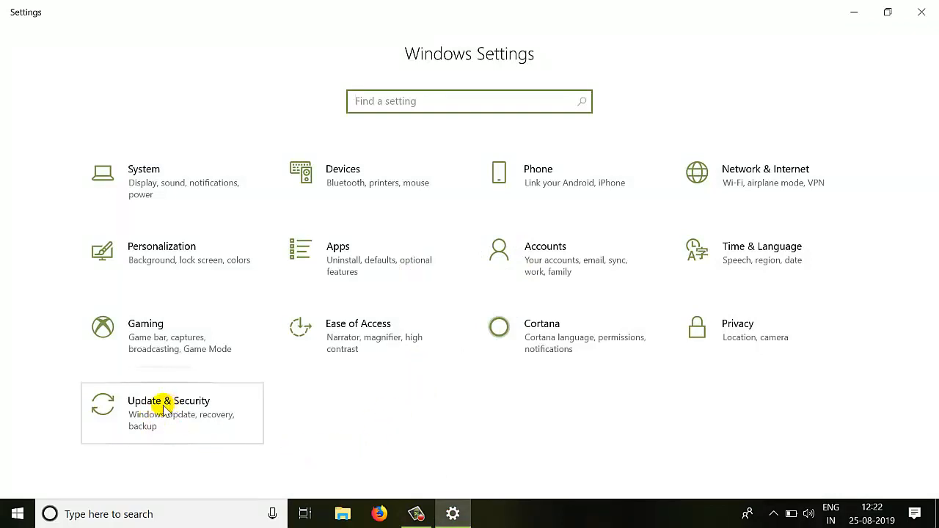
pyautogui.moveTo(60, 370); pyautogui.dragTo(276, 451)
pyautogui.press('Escape')
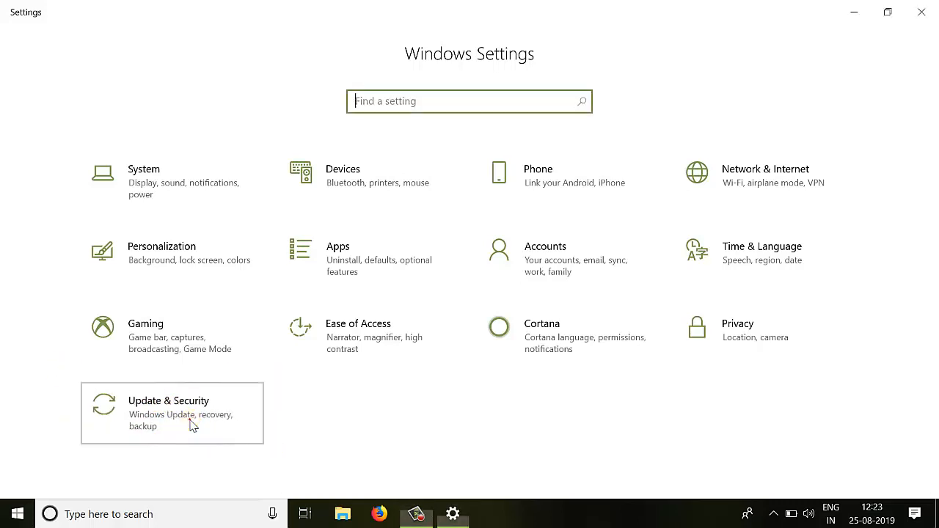
pyautogui.click(190, 425)
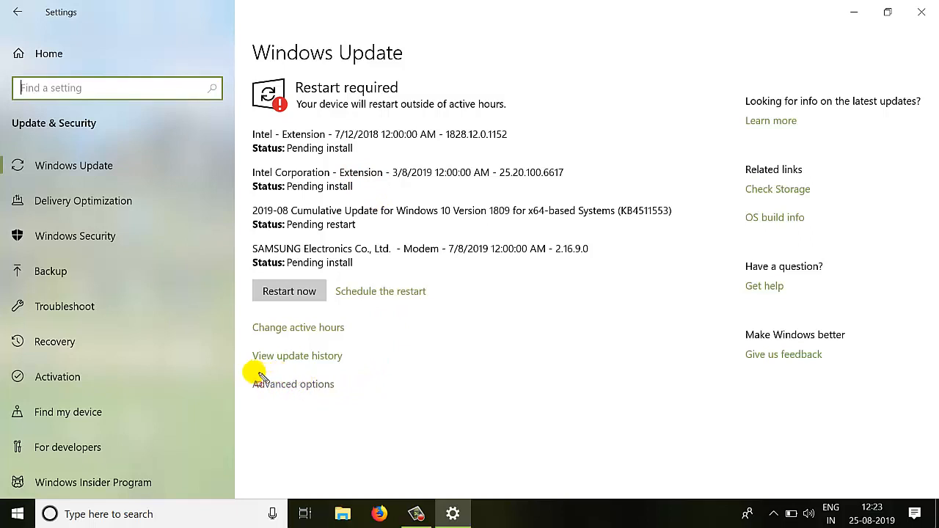
# Step: Review the Windows Update advanced options, from update options to the deferral settings, and close Settings
pyautogui.moveTo(240, 368)
pyautogui.mouseDown()
pyautogui.moveTo(323, 419)
pyautogui.moveTo(356, 416)
pyautogui.mouseUp()
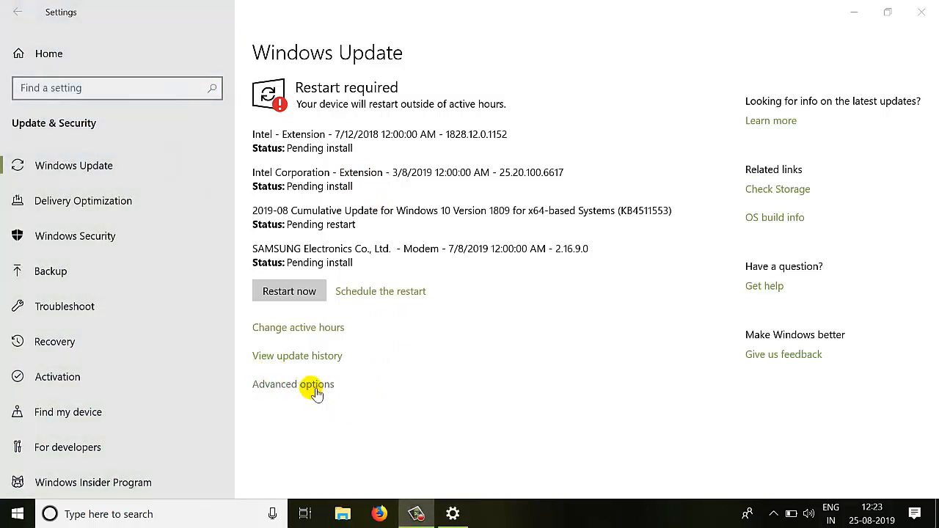
pyautogui.click(310, 385)
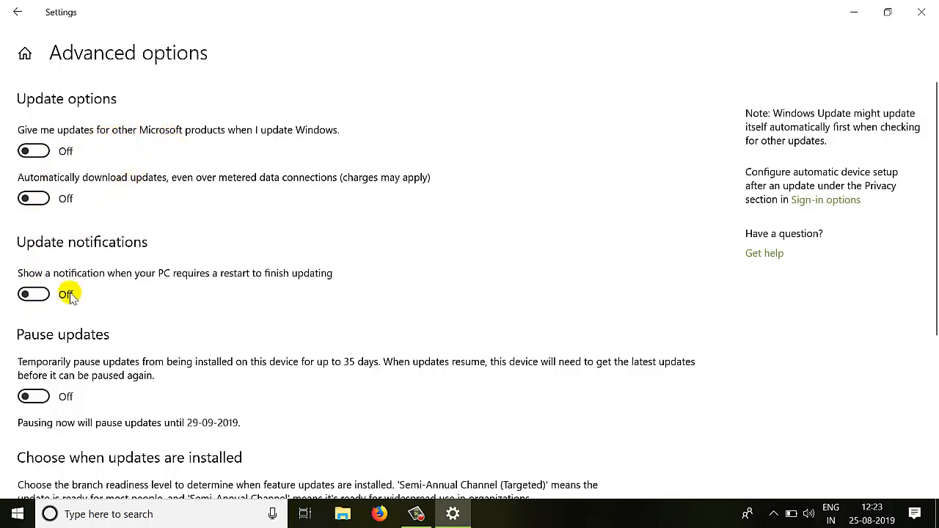
pyautogui.scroll(-3, 92, 341)
pyautogui.scroll(-2, 88, 345)
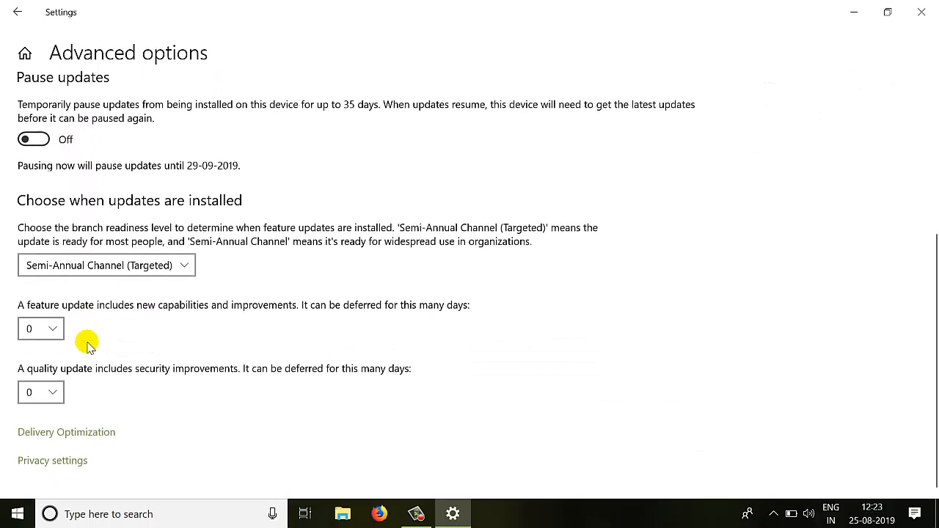
pyautogui.scroll(5, 88, 344)
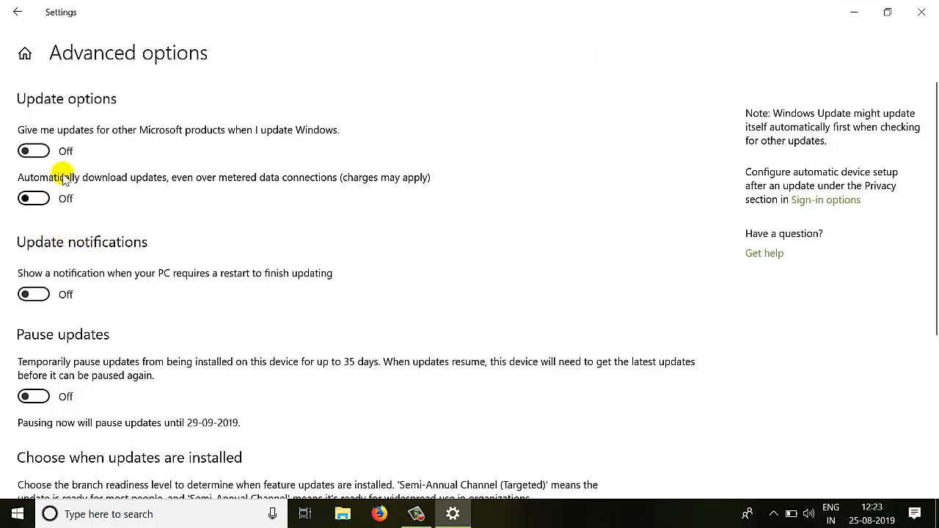
pyautogui.click(922, 11)
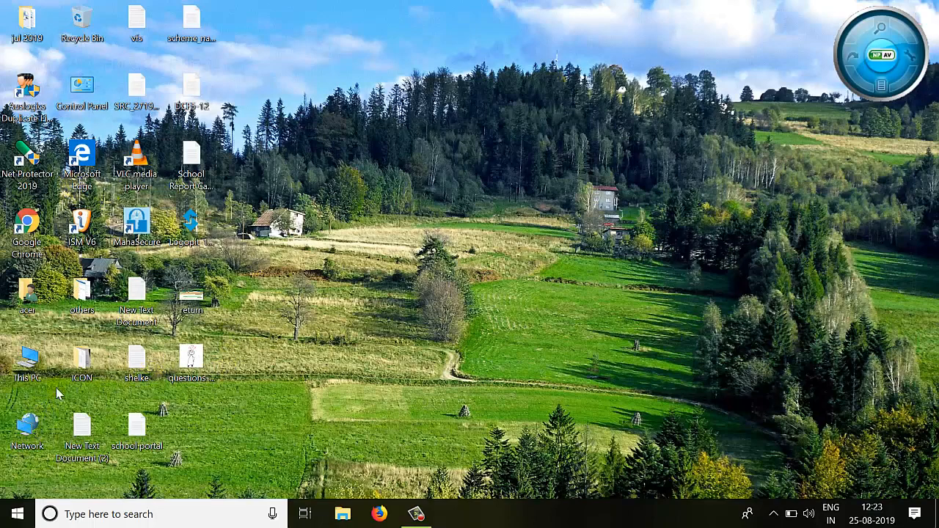
# Step: Open Computer Management for This PC from the desktop
pyautogui.rightClick(35, 371)
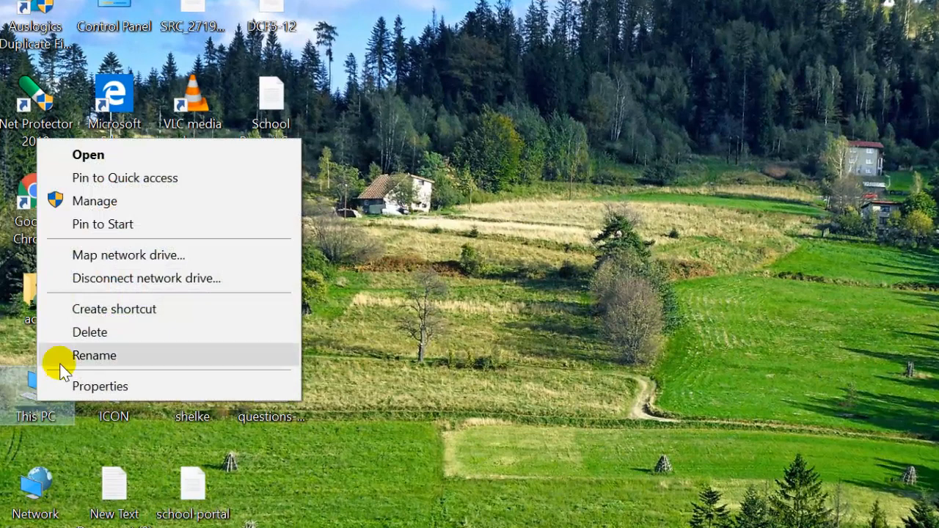
pyautogui.click(127, 200)
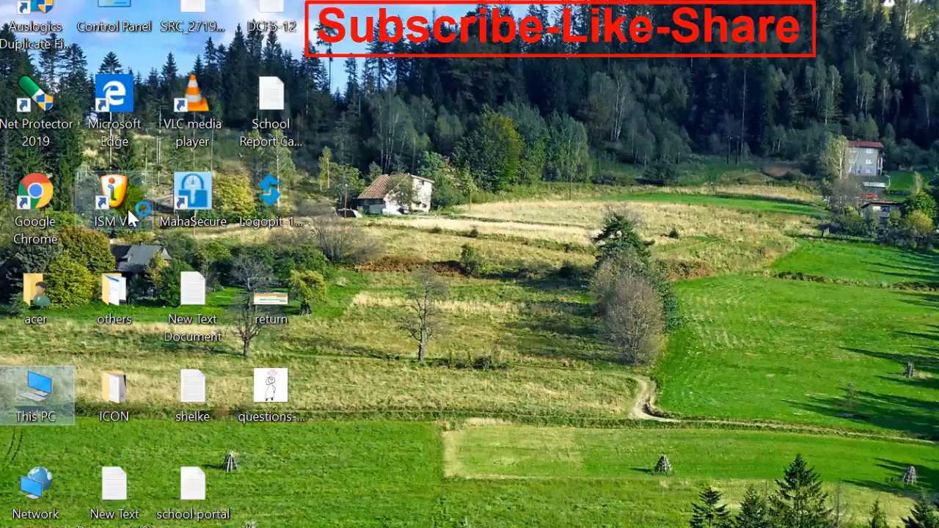
pyautogui.click(128, 205)
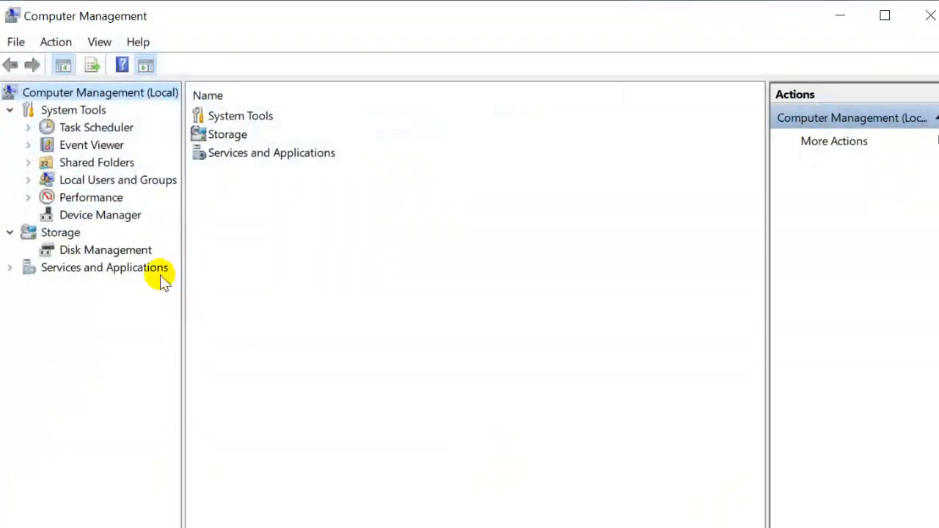
# Step: Display the Services list under Services and Applications and maximize the Computer Management window
pyautogui.click(126, 270)
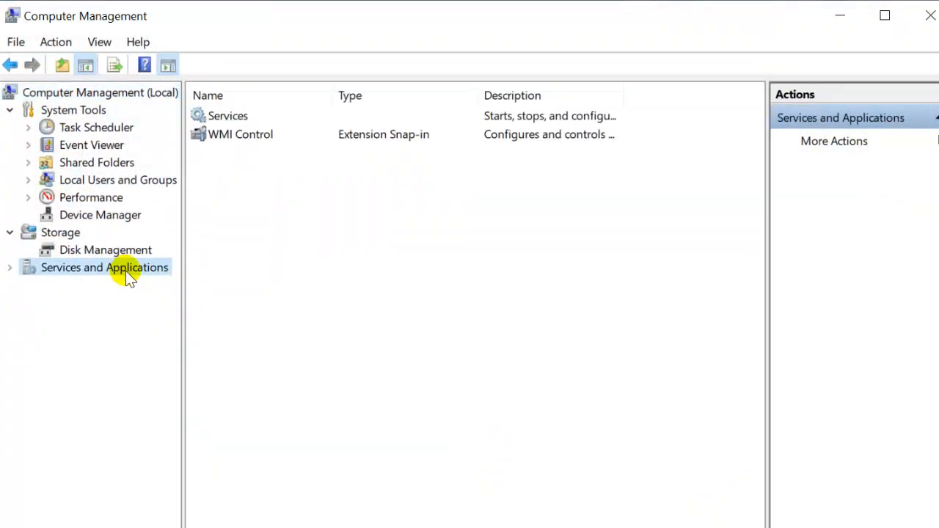
pyautogui.click(5, 248)
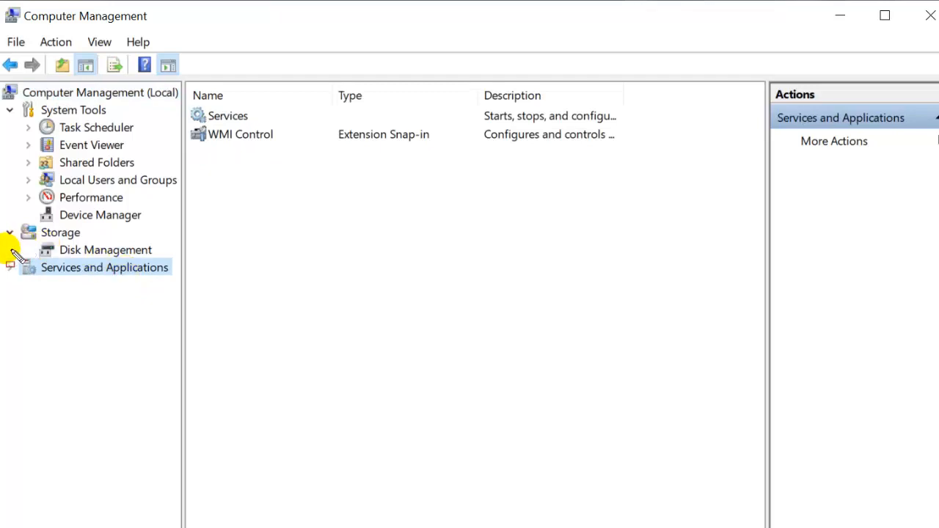
pyautogui.moveTo(101, 287); pyautogui.dragTo(193, 287)
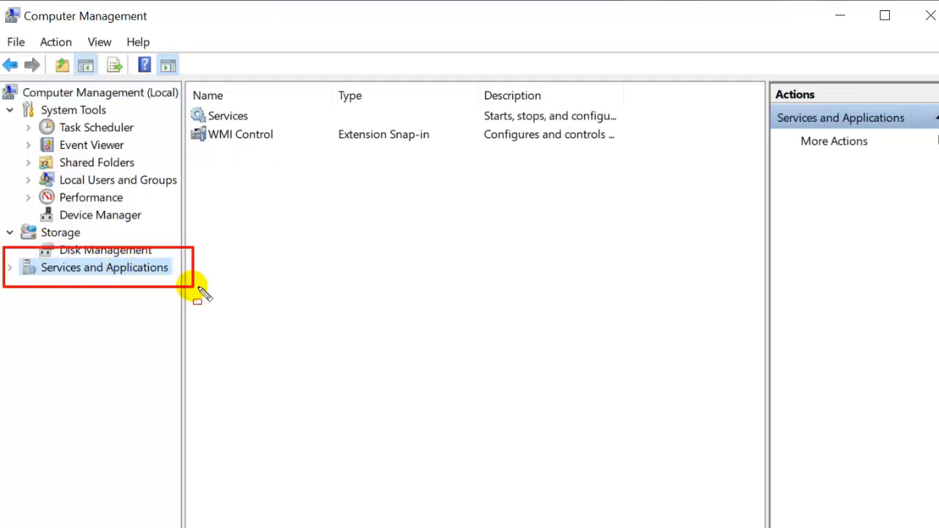
pyautogui.press('Escape')
pyautogui.click(226, 119)
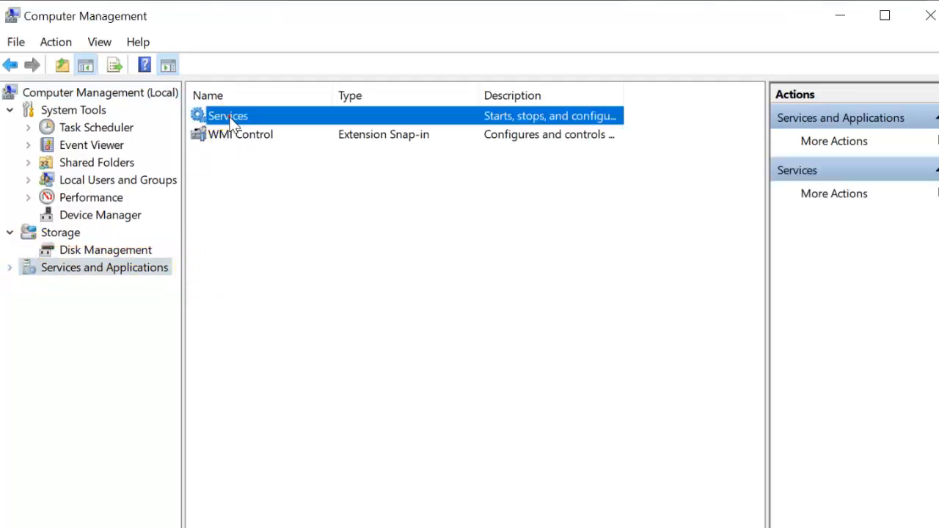
pyautogui.doubleClick(241, 117)
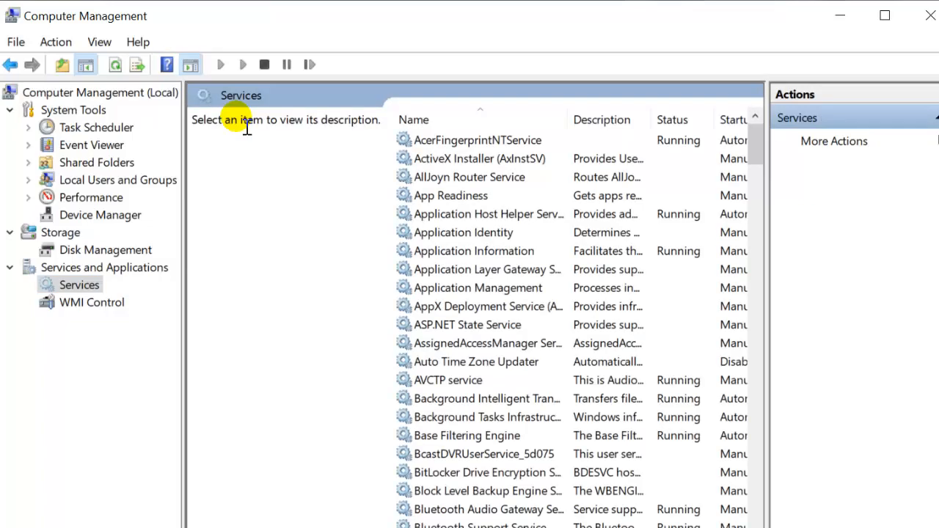
pyautogui.click(883, 14)
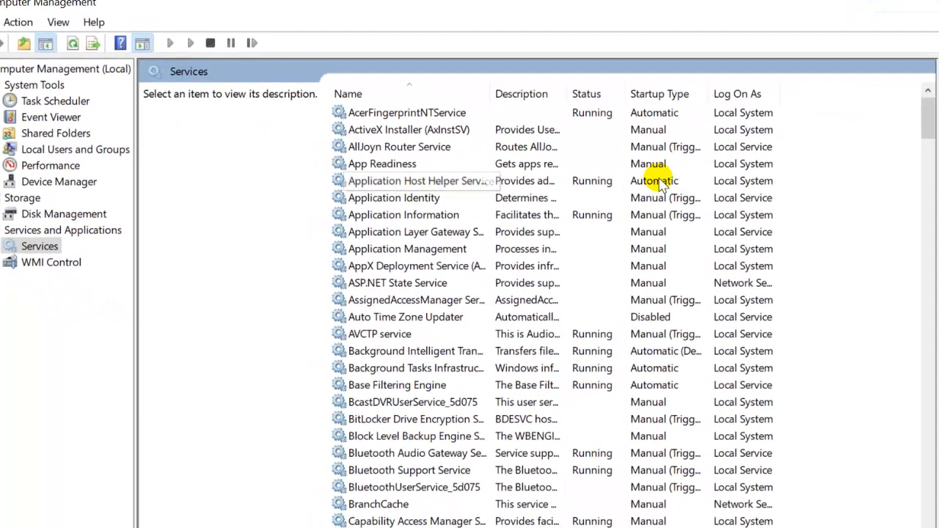
# Step: Widen the Name column of the services list and select the Windows Update service
pyautogui.moveTo(925, 116); pyautogui.dragTo(930, 208)
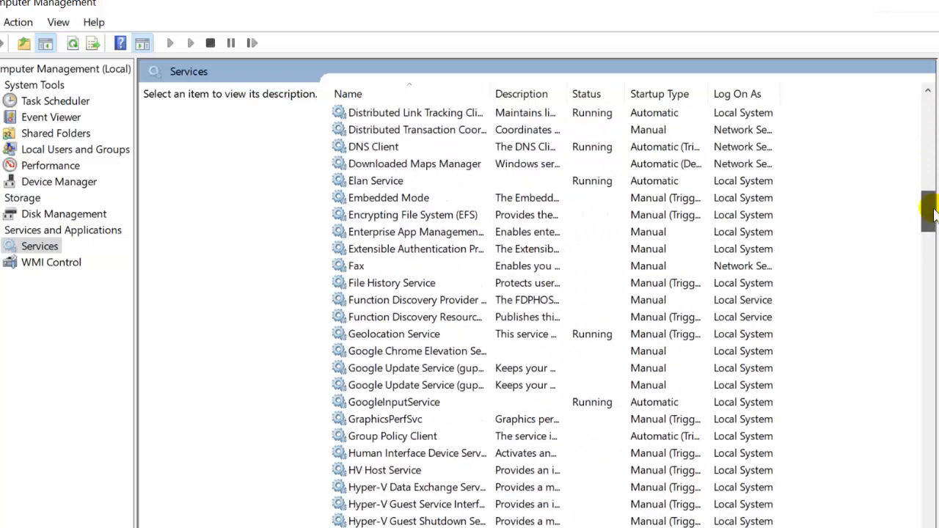
pyautogui.click(384, 251)
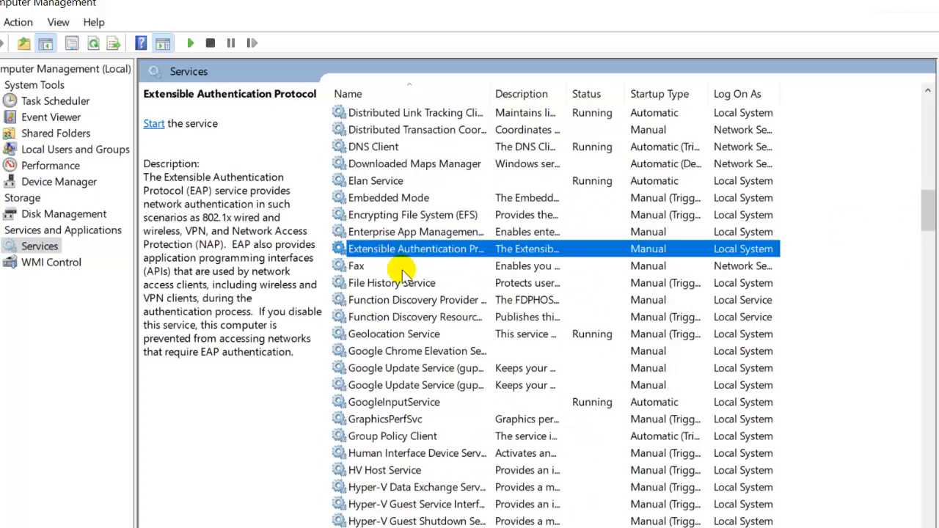
pyautogui.press('w')
pyautogui.press('w')
pyautogui.press('w')
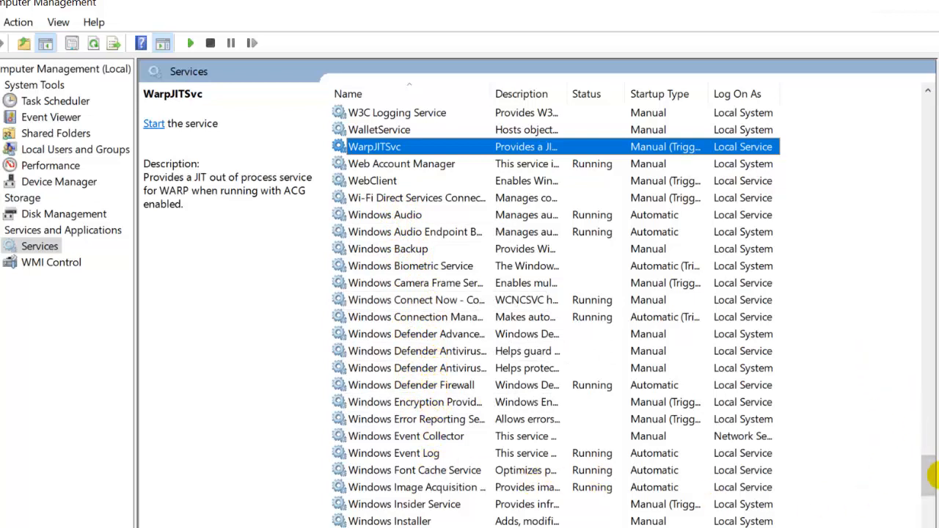
pyautogui.moveTo(488, 92); pyautogui.dragTo(557, 99)
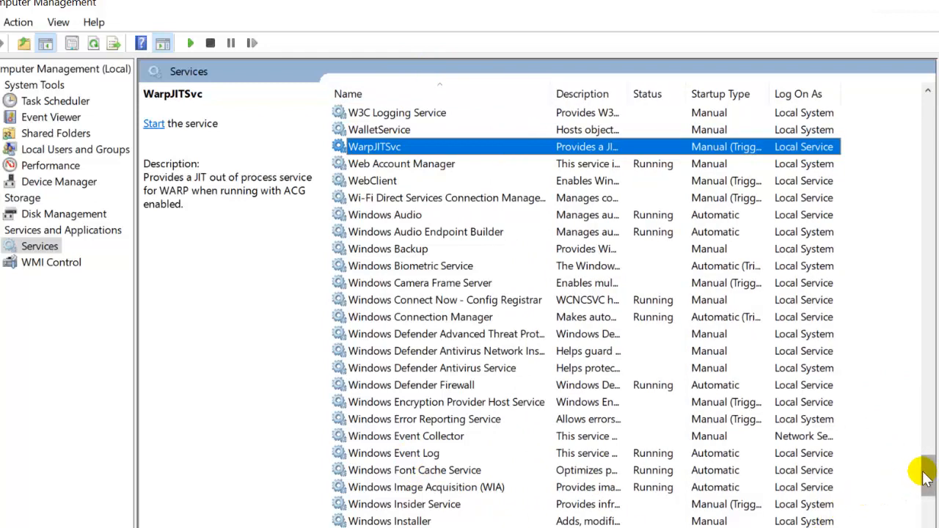
pyautogui.moveTo(926, 475); pyautogui.dragTo(931, 506)
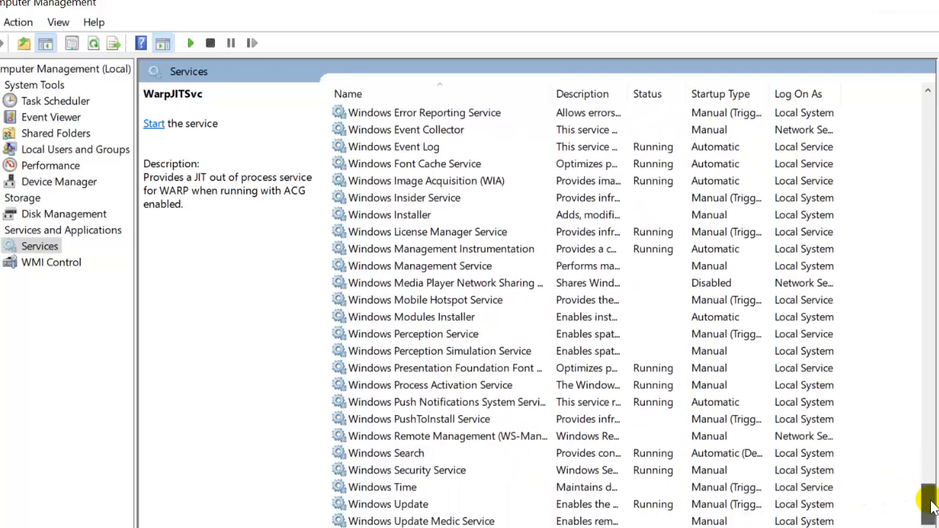
pyautogui.click(408, 505)
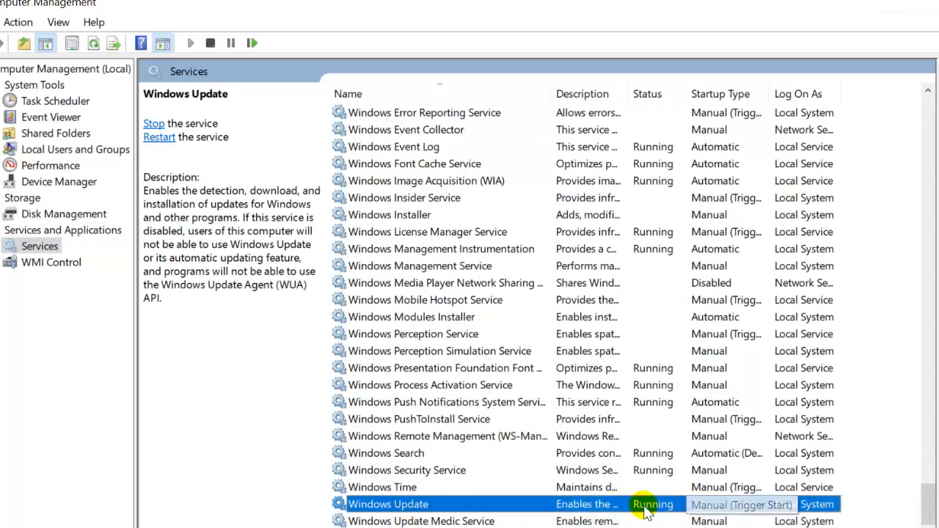
# Step: Open the properties of the Windows Update service and stop the service, dismissing any message
pyautogui.doubleClick(419, 506)
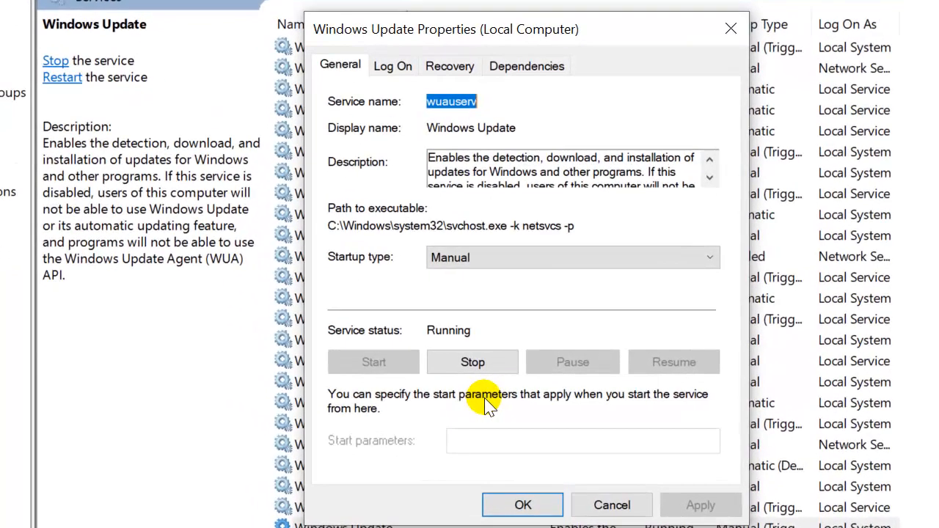
pyautogui.click(477, 371)
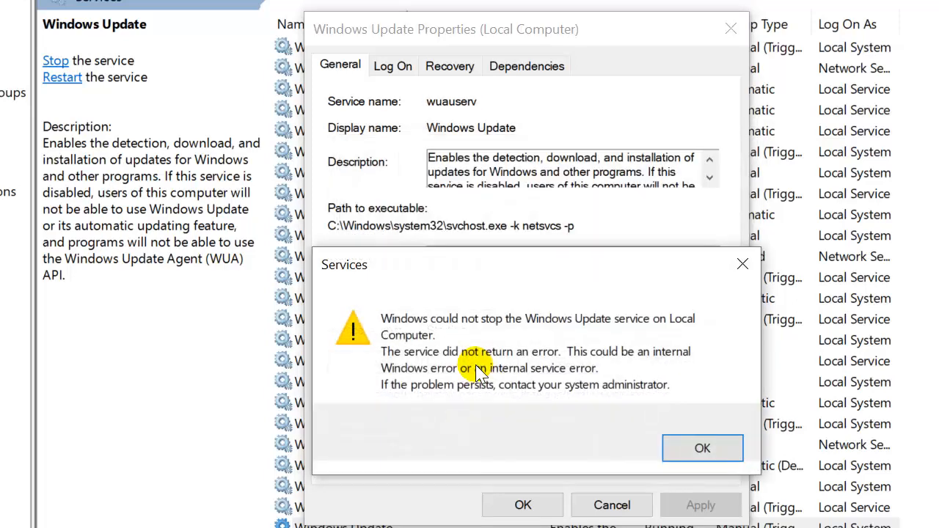
pyautogui.click(730, 449)
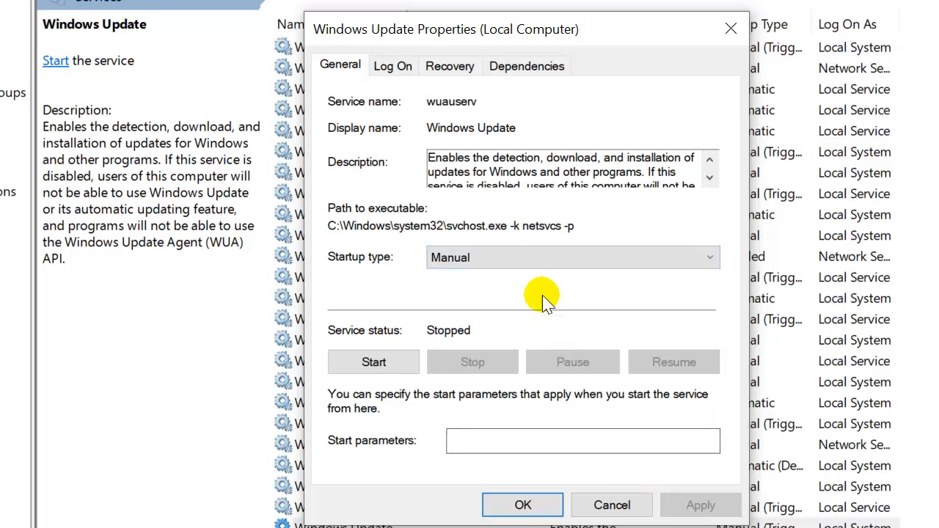
# Step: Set the Windows Update service's startup type to Disabled, apply the change, and close Computer Management
pyautogui.click(496, 257)
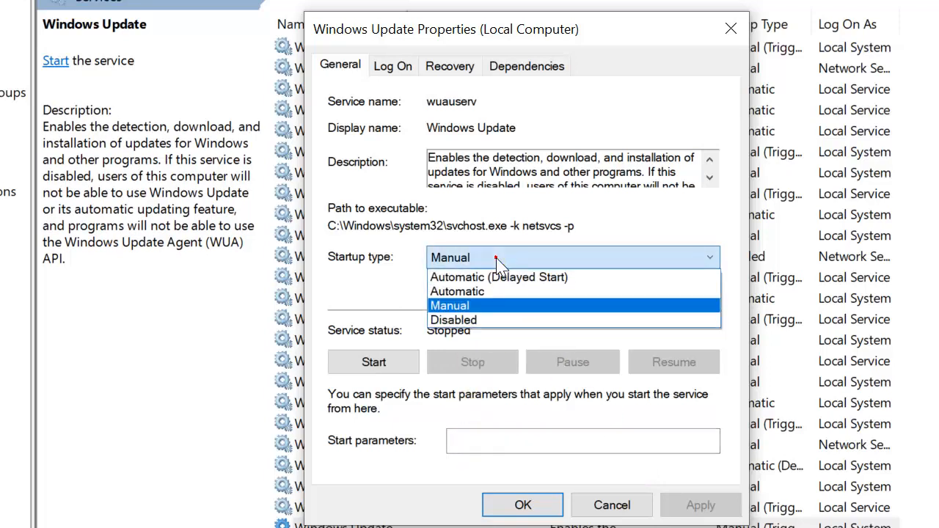
pyautogui.click(452, 321)
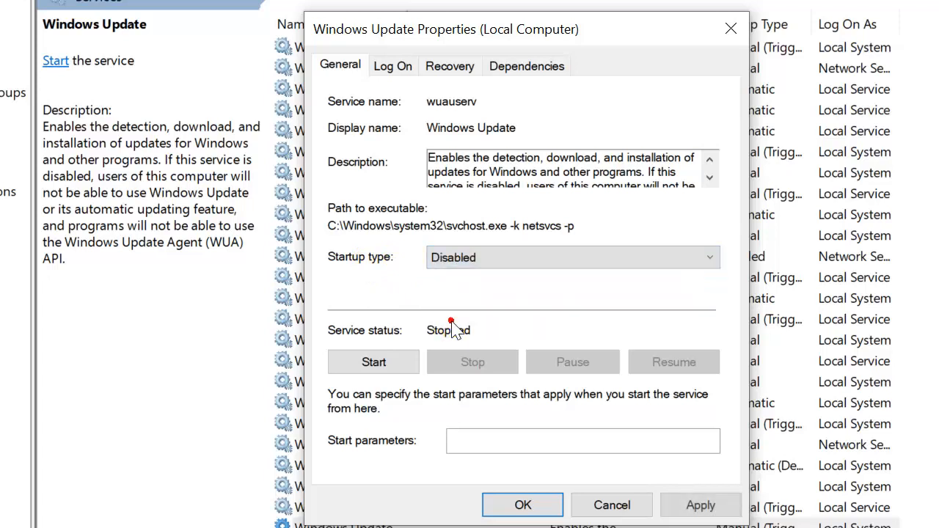
pyautogui.click(499, 254)
pyautogui.click(499, 259)
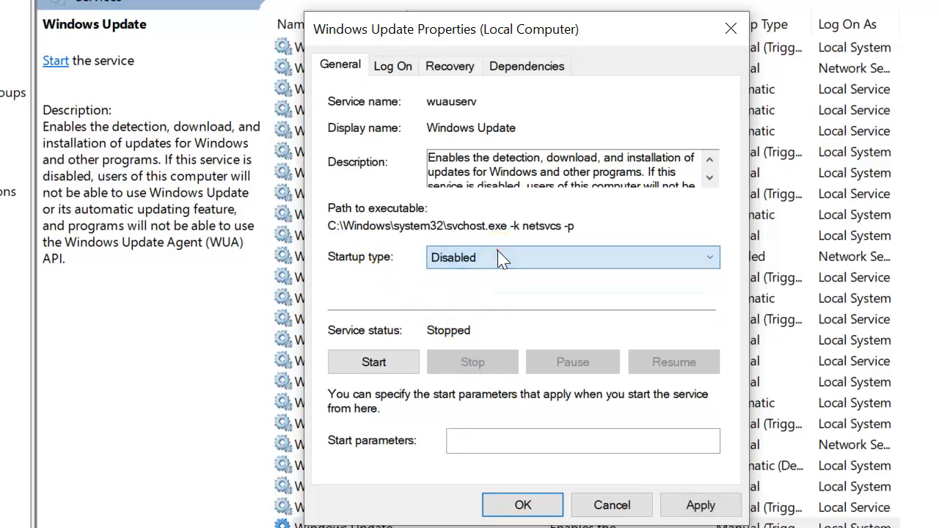
pyautogui.click(729, 511)
pyautogui.click(519, 505)
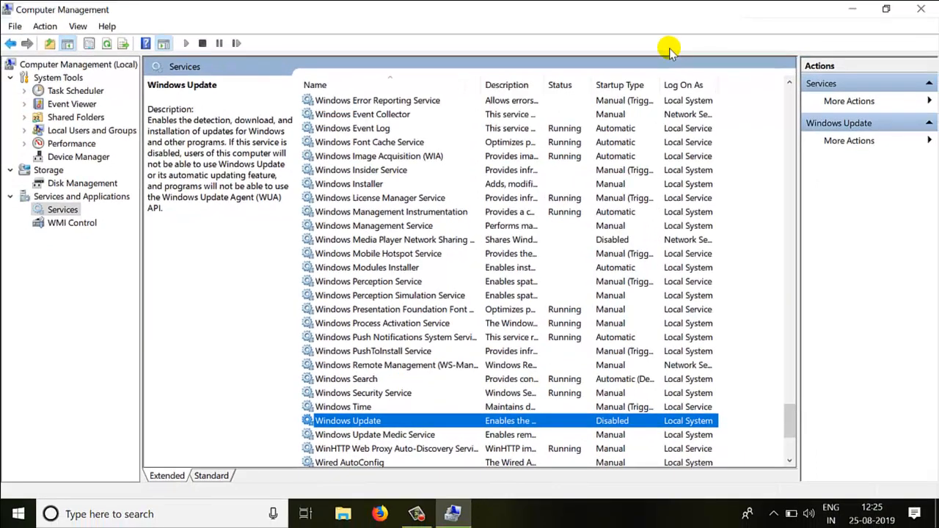
pyautogui.click(921, 8)
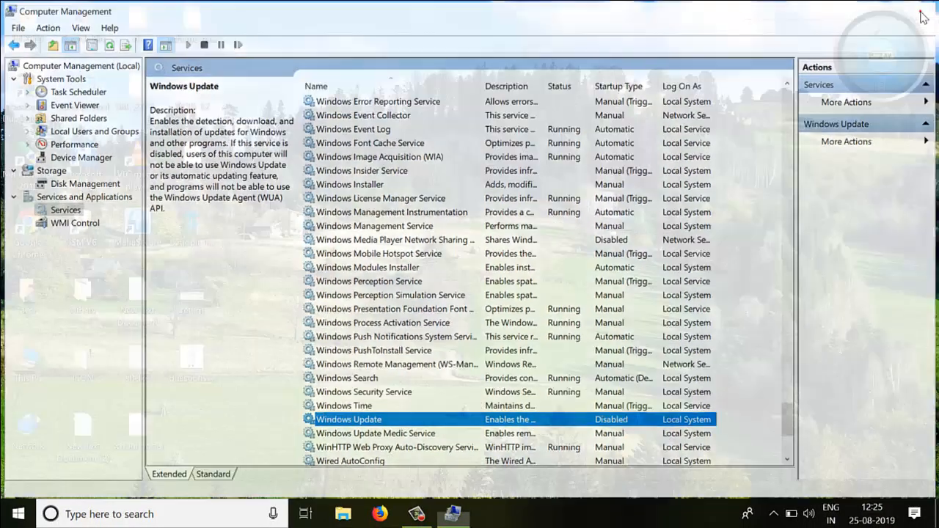